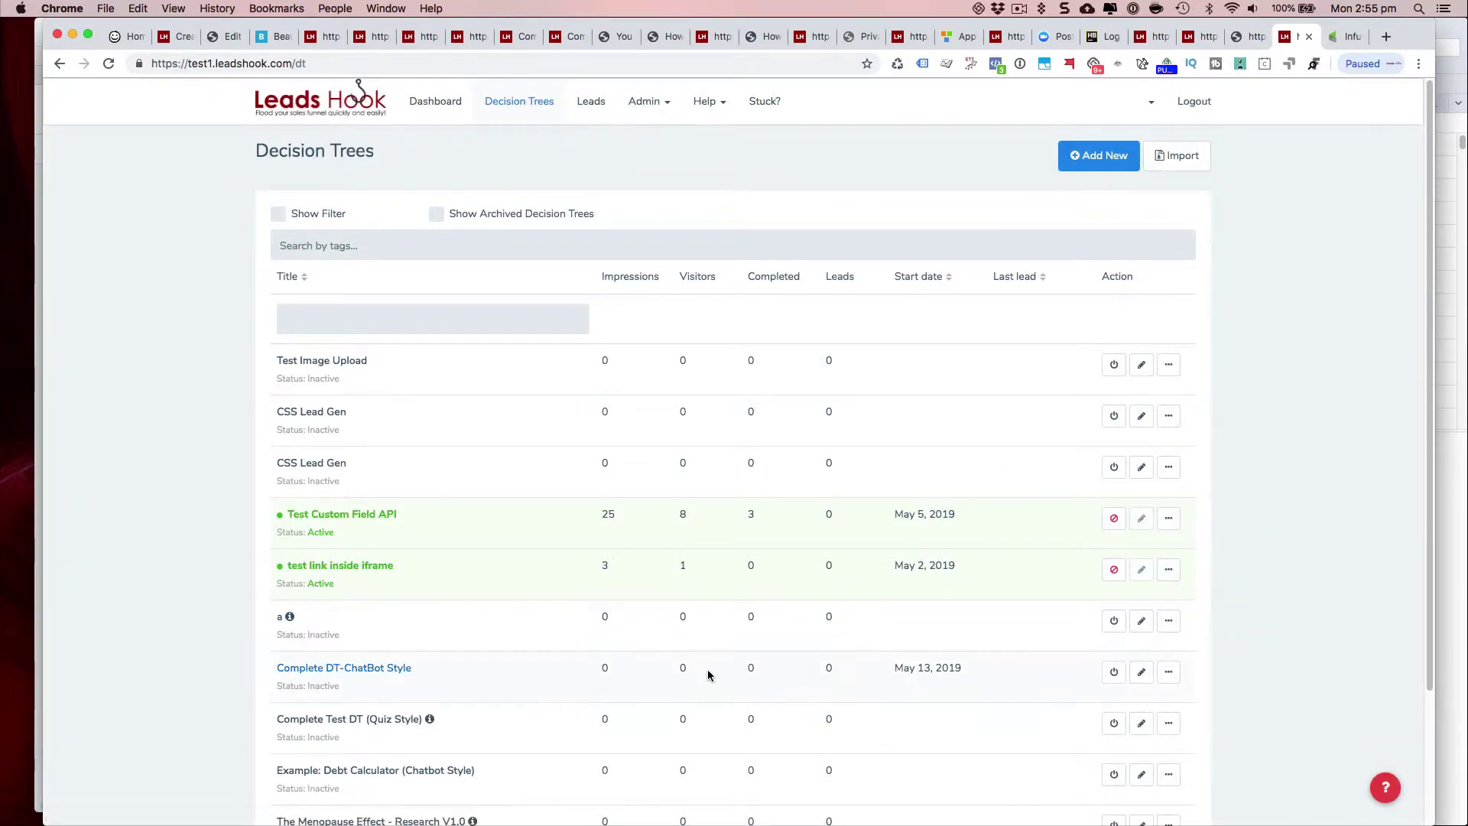
# Open the Complete DT-ChatBot Style decision tree in the canvas editor
pyautogui.click(1142, 672)
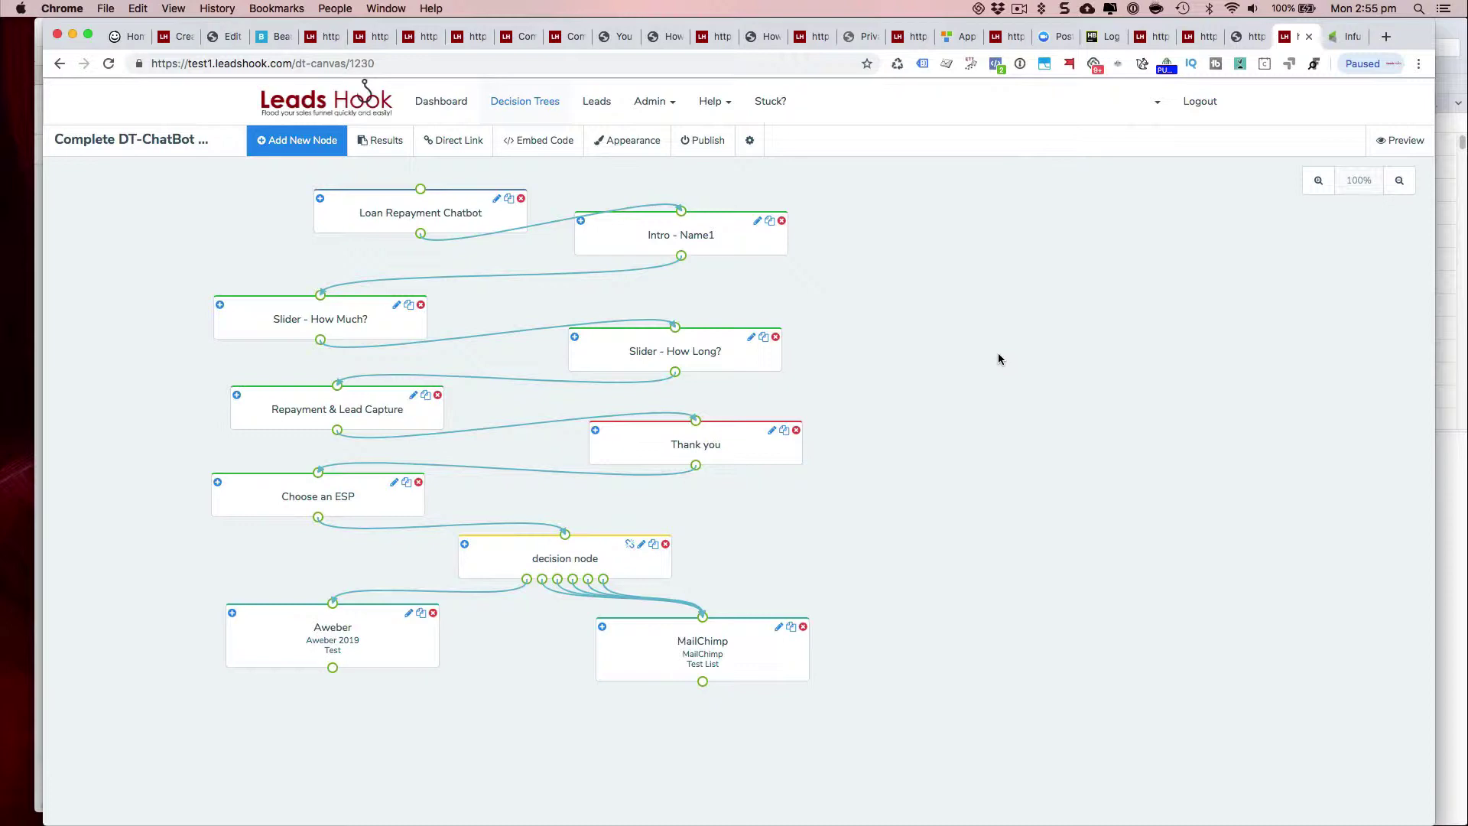
# Open the tree's Direct Link preview URL in a new browser tab
pyautogui.click(456, 140)
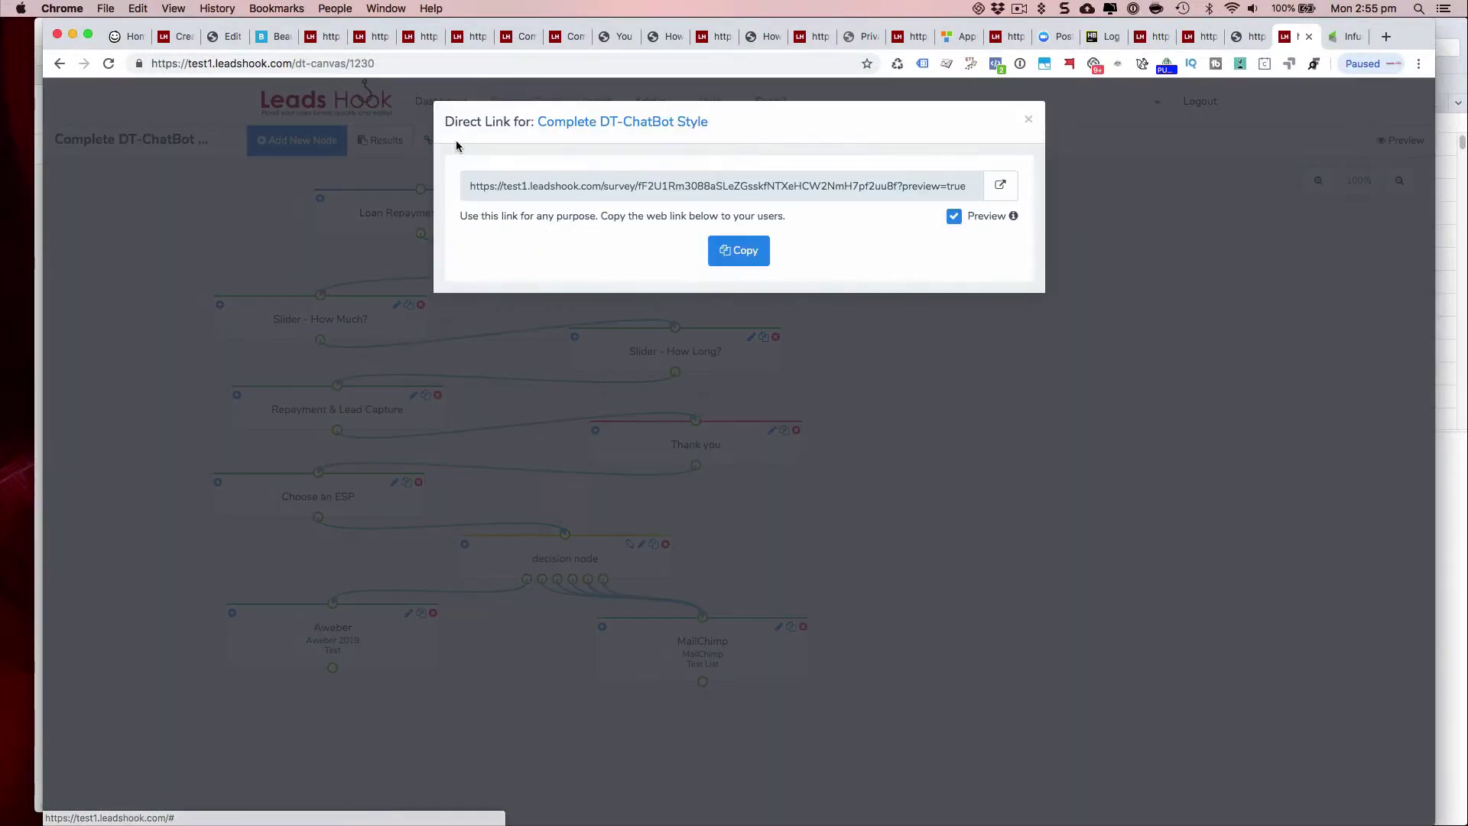
pyautogui.click(1000, 187)
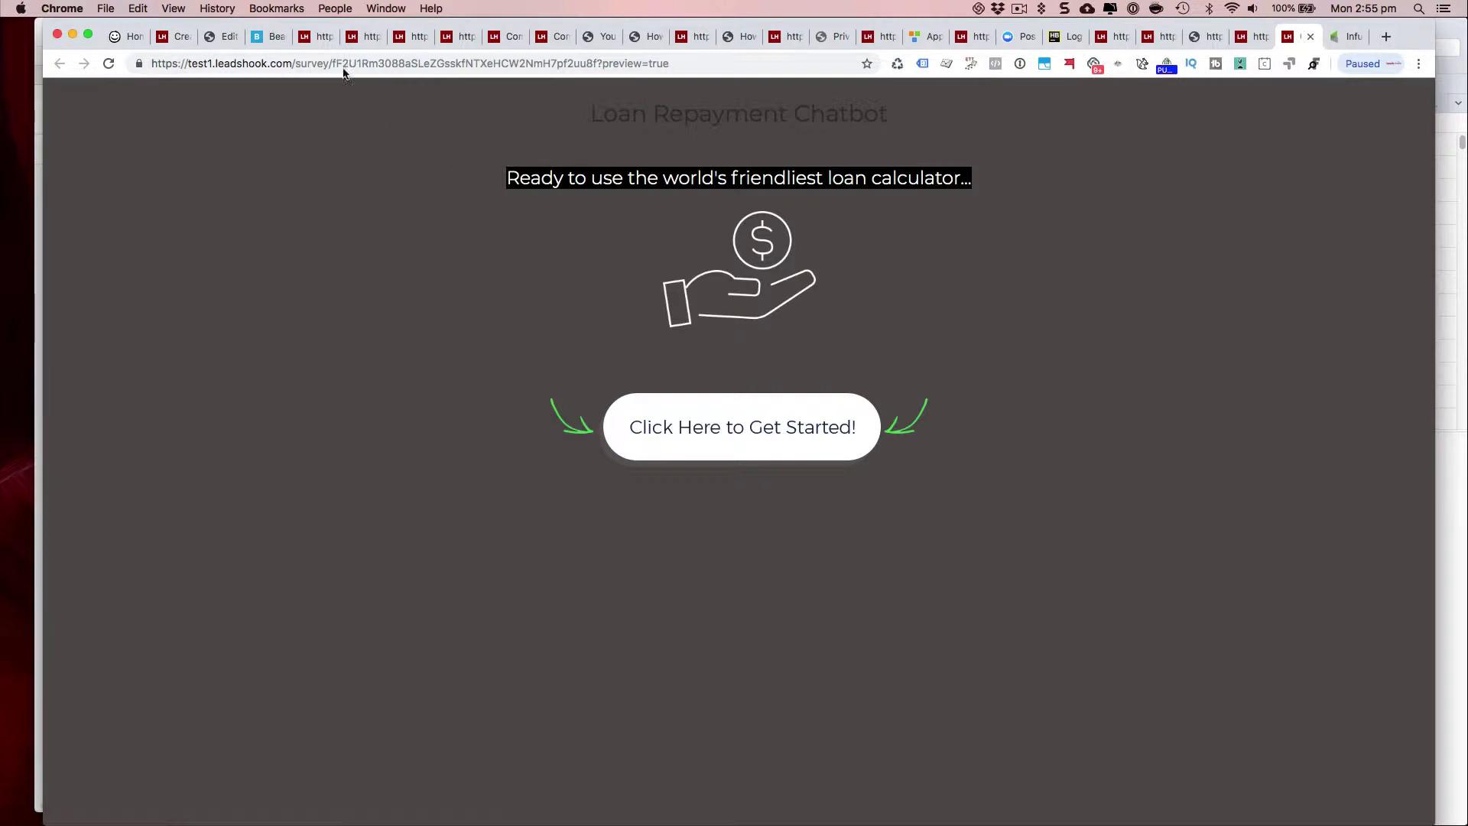
pyautogui.click(268, 64)
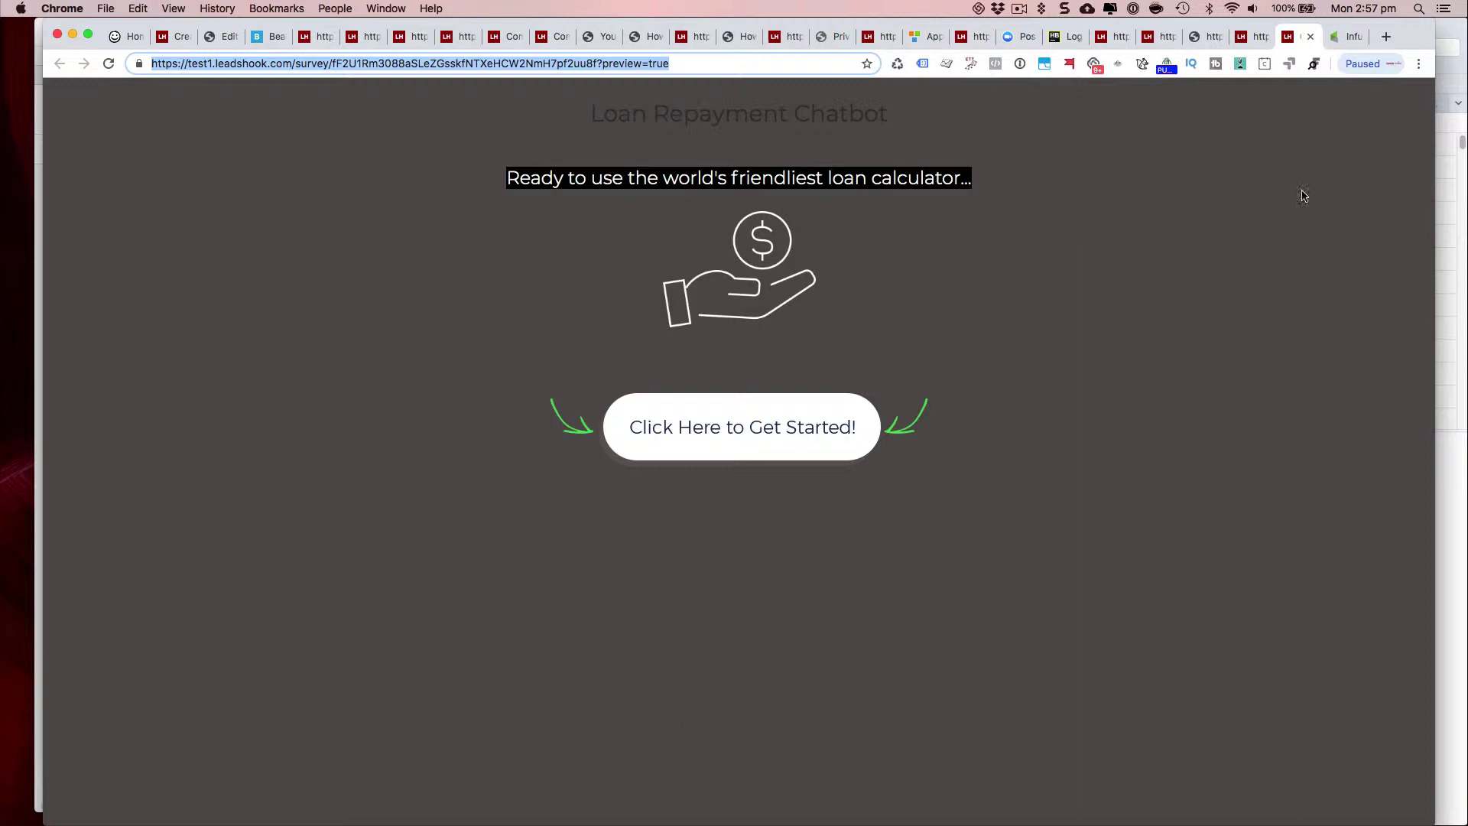
# Back in the canvas tab, close the Direct Link dialog and bring up the Embed Code
pyautogui.click(1258, 39)
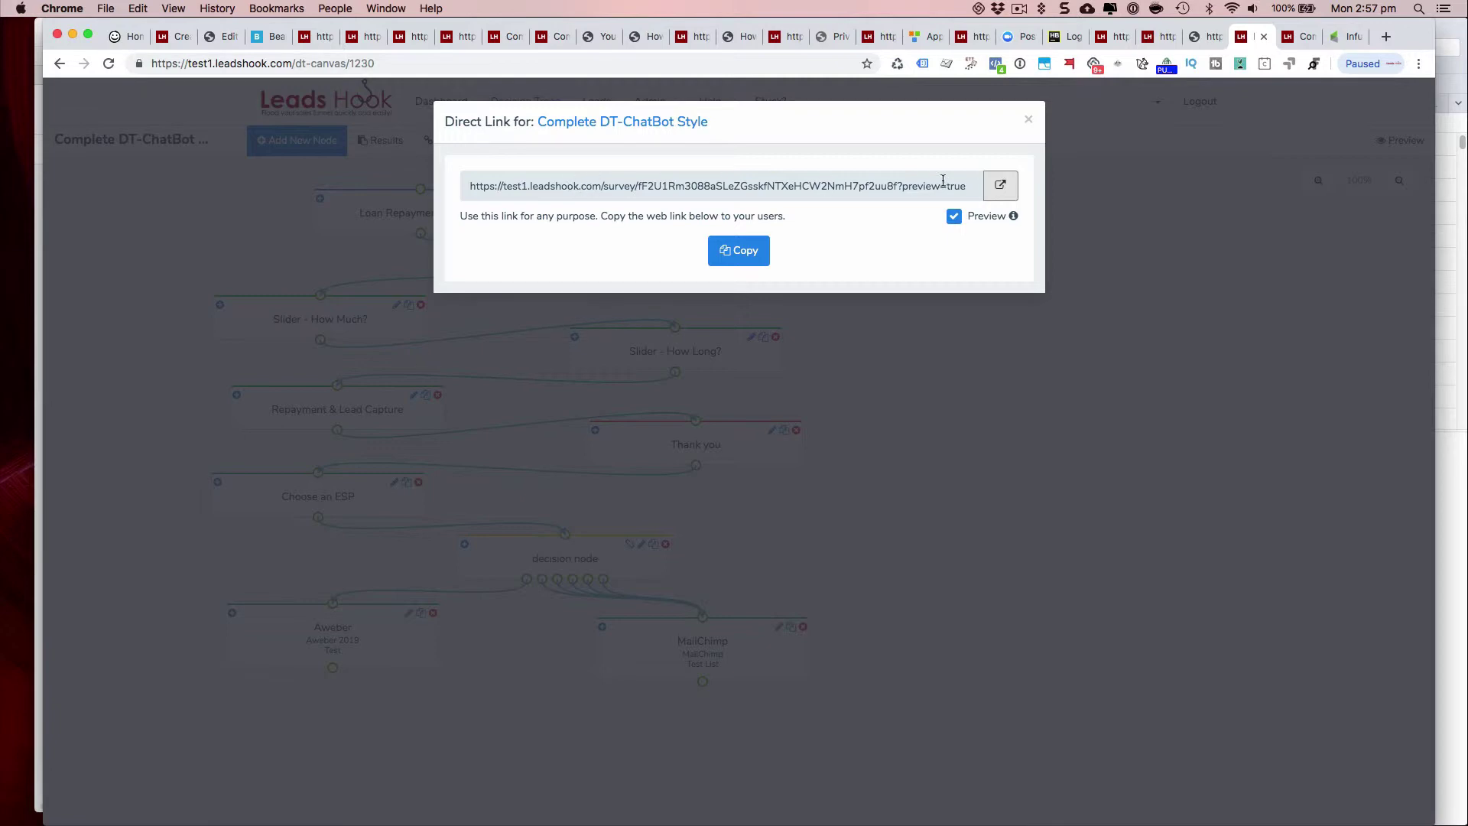
pyautogui.click(1027, 120)
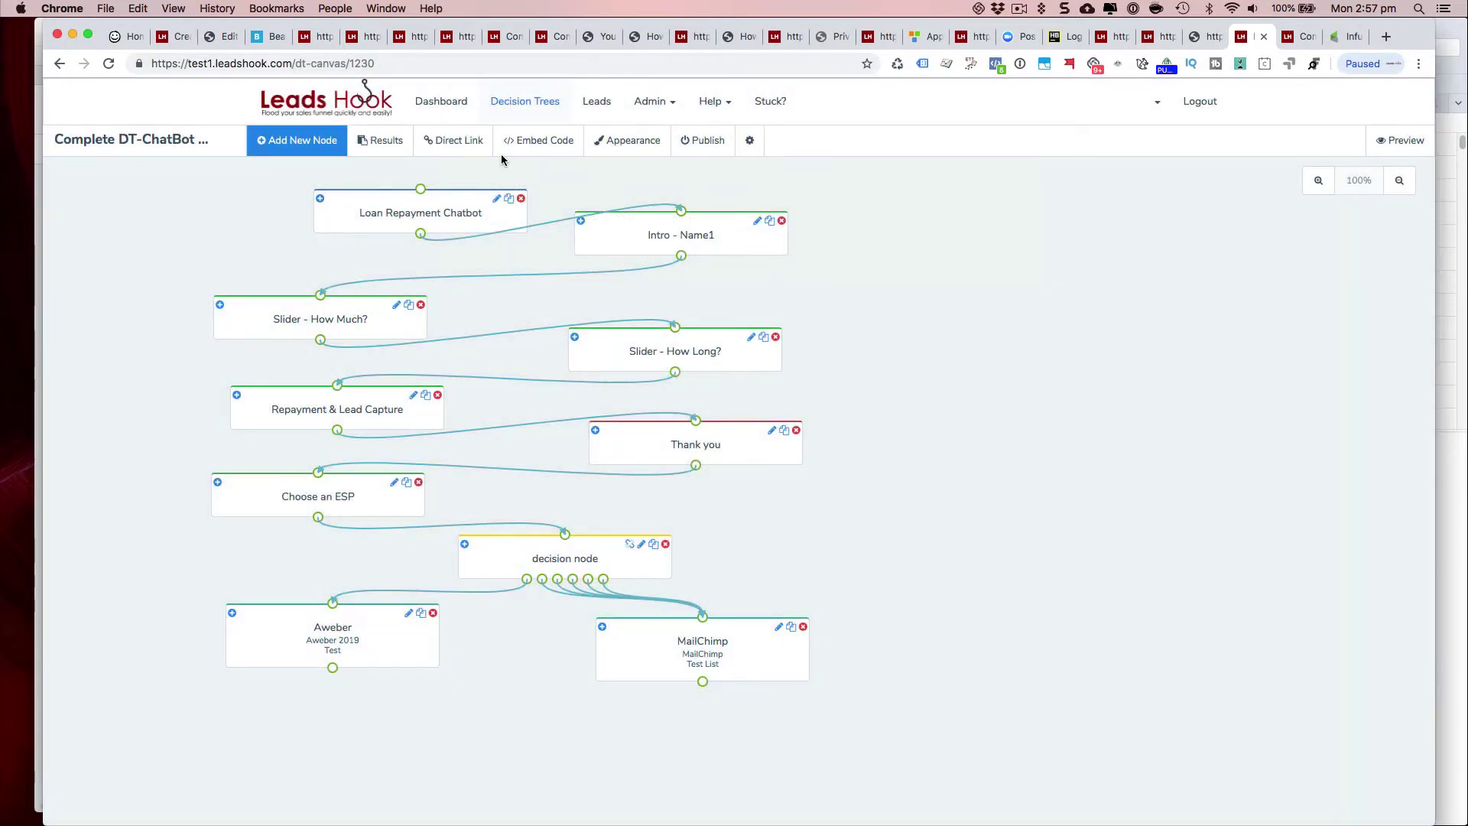
pyautogui.click(535, 142)
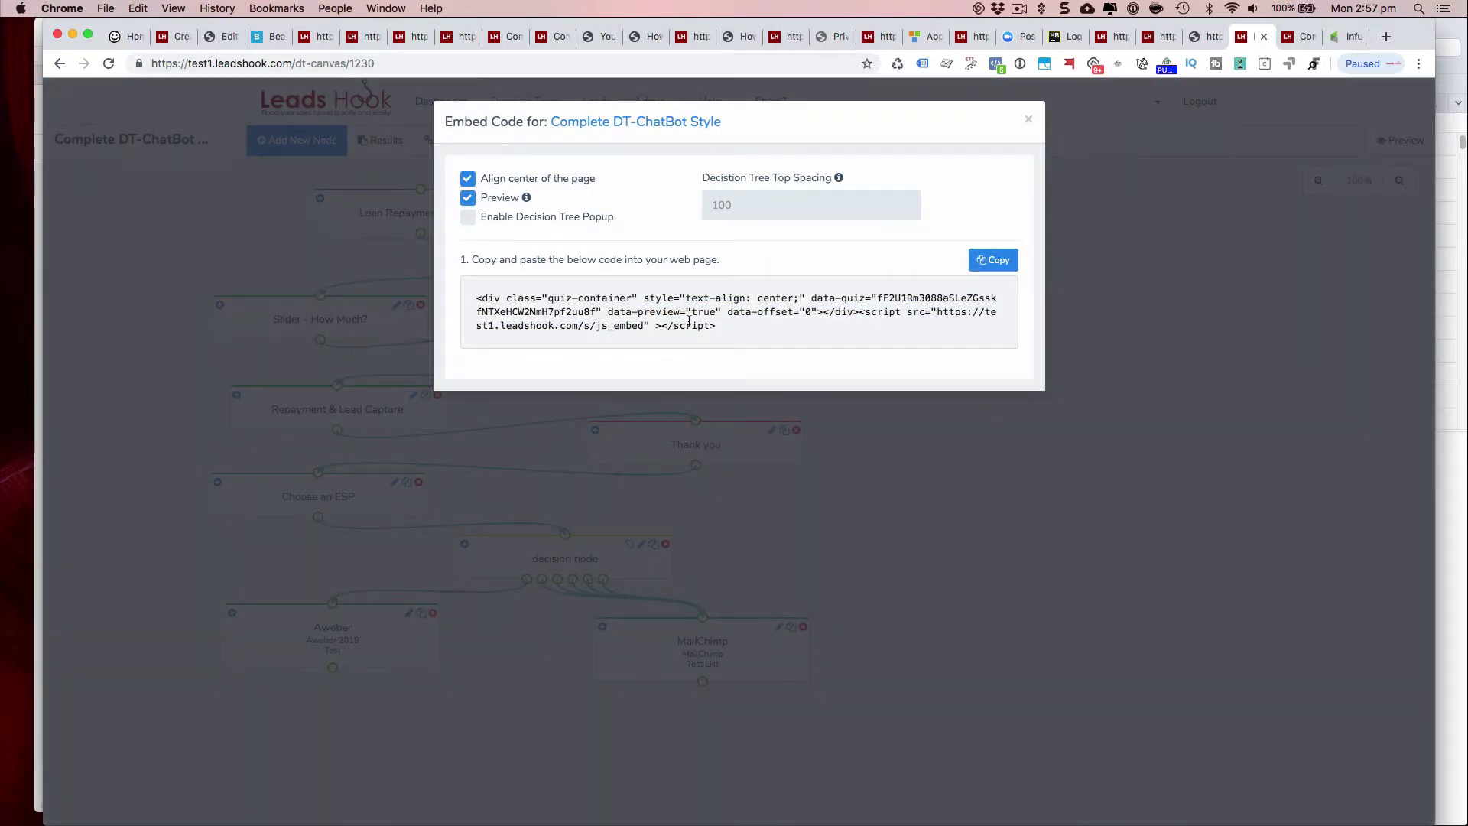
# Highlight the data-preview="true" attribute in the embed code
pyautogui.moveTo(715, 326); pyautogui.dragTo(456, 289)
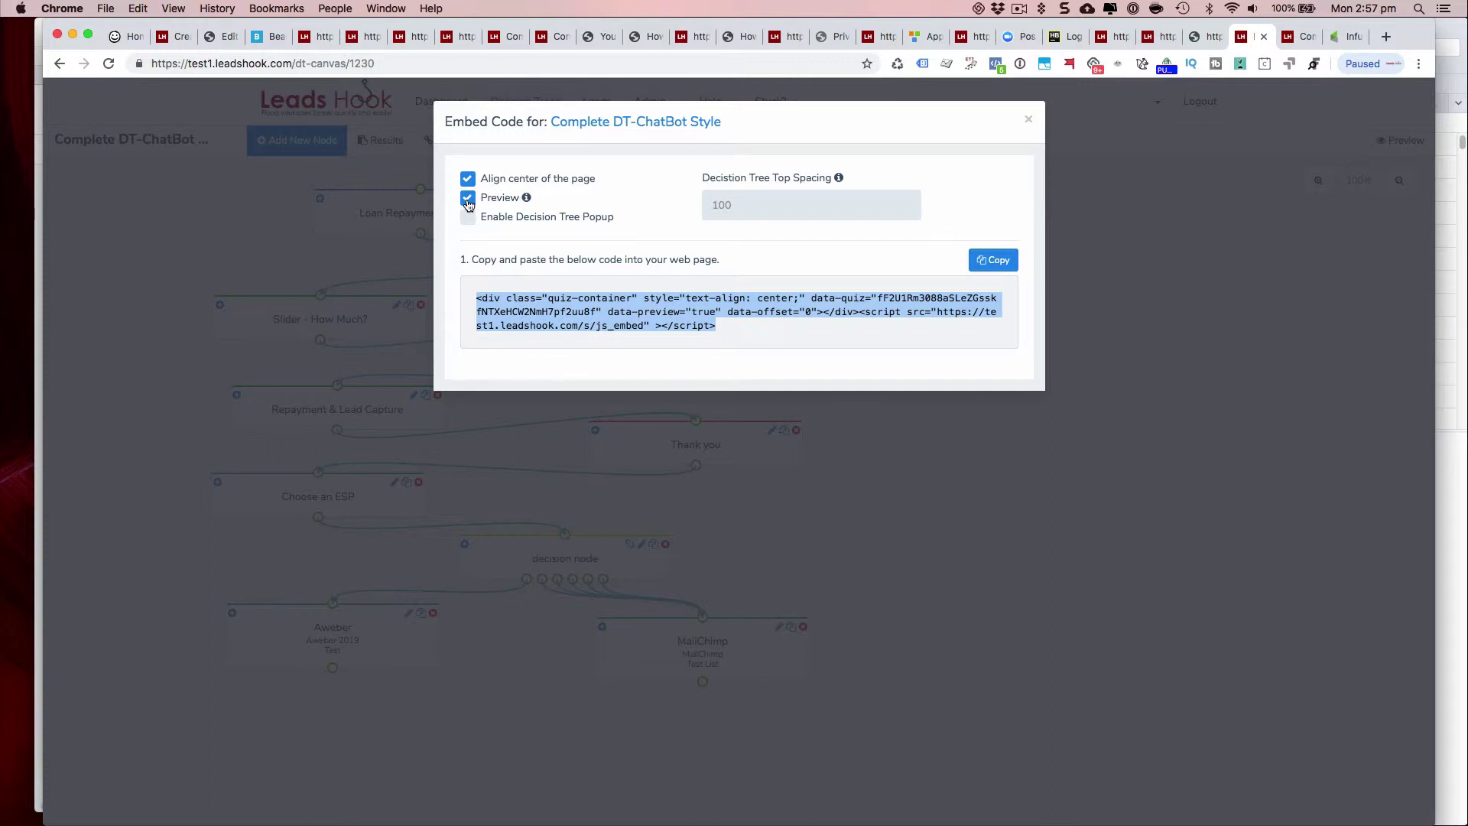
pyautogui.click(719, 313)
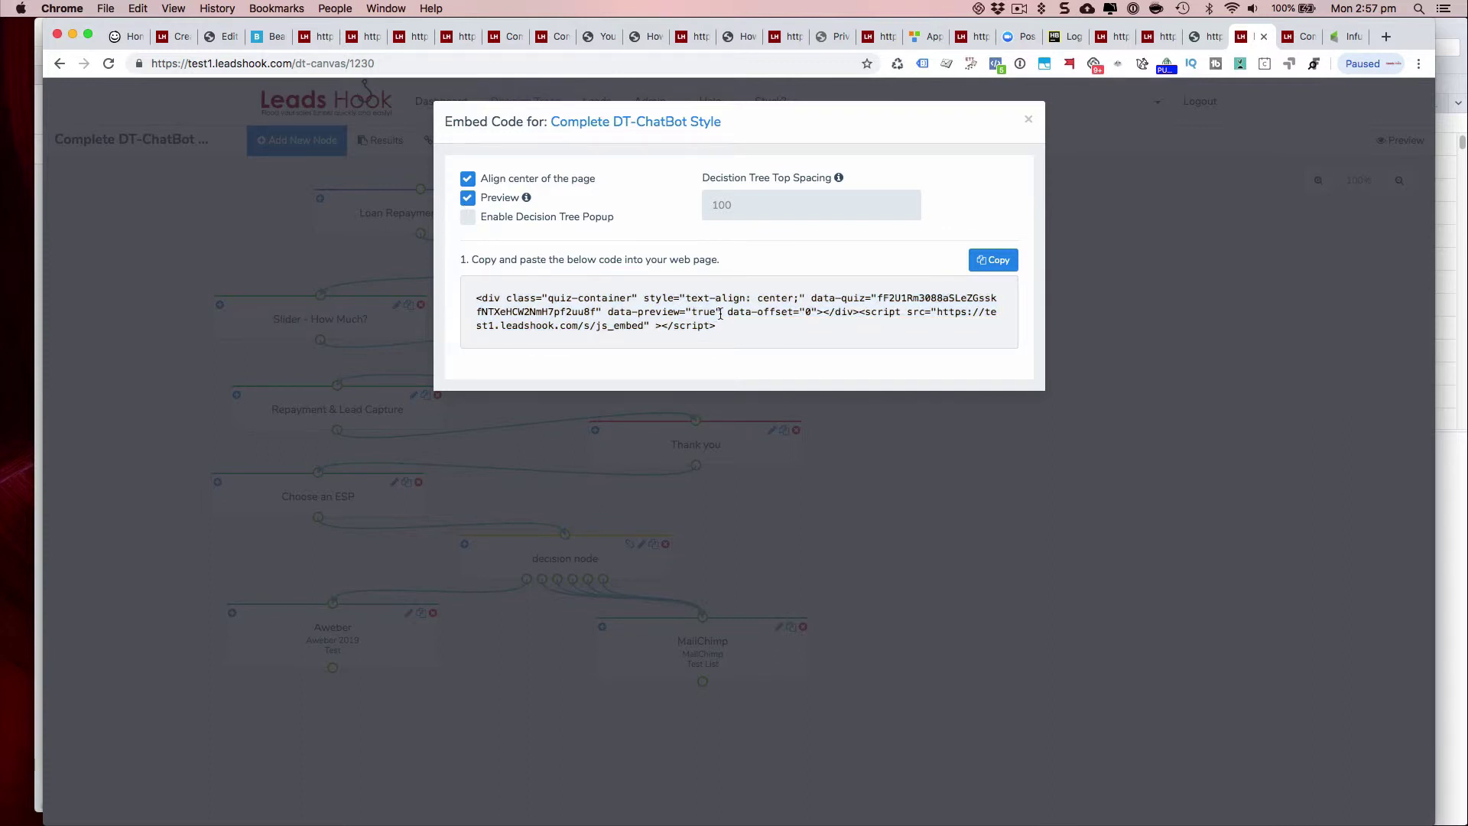
pyautogui.moveTo(721, 312); pyautogui.dragTo(608, 312)
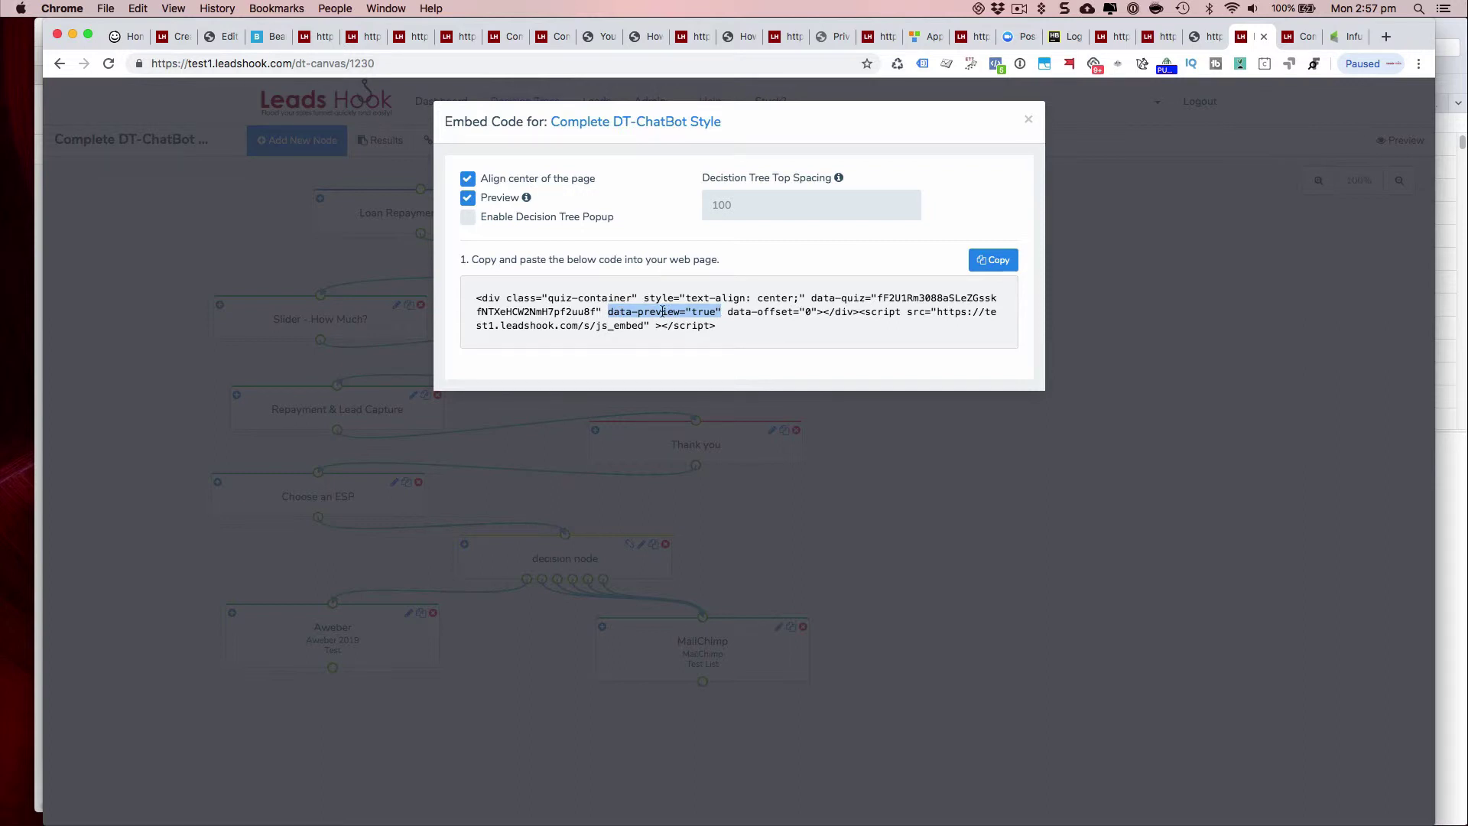
# Copy the embed code with Preview unchecked, then re-enable Preview and highlight data-preview="true"
pyautogui.click(468, 200)
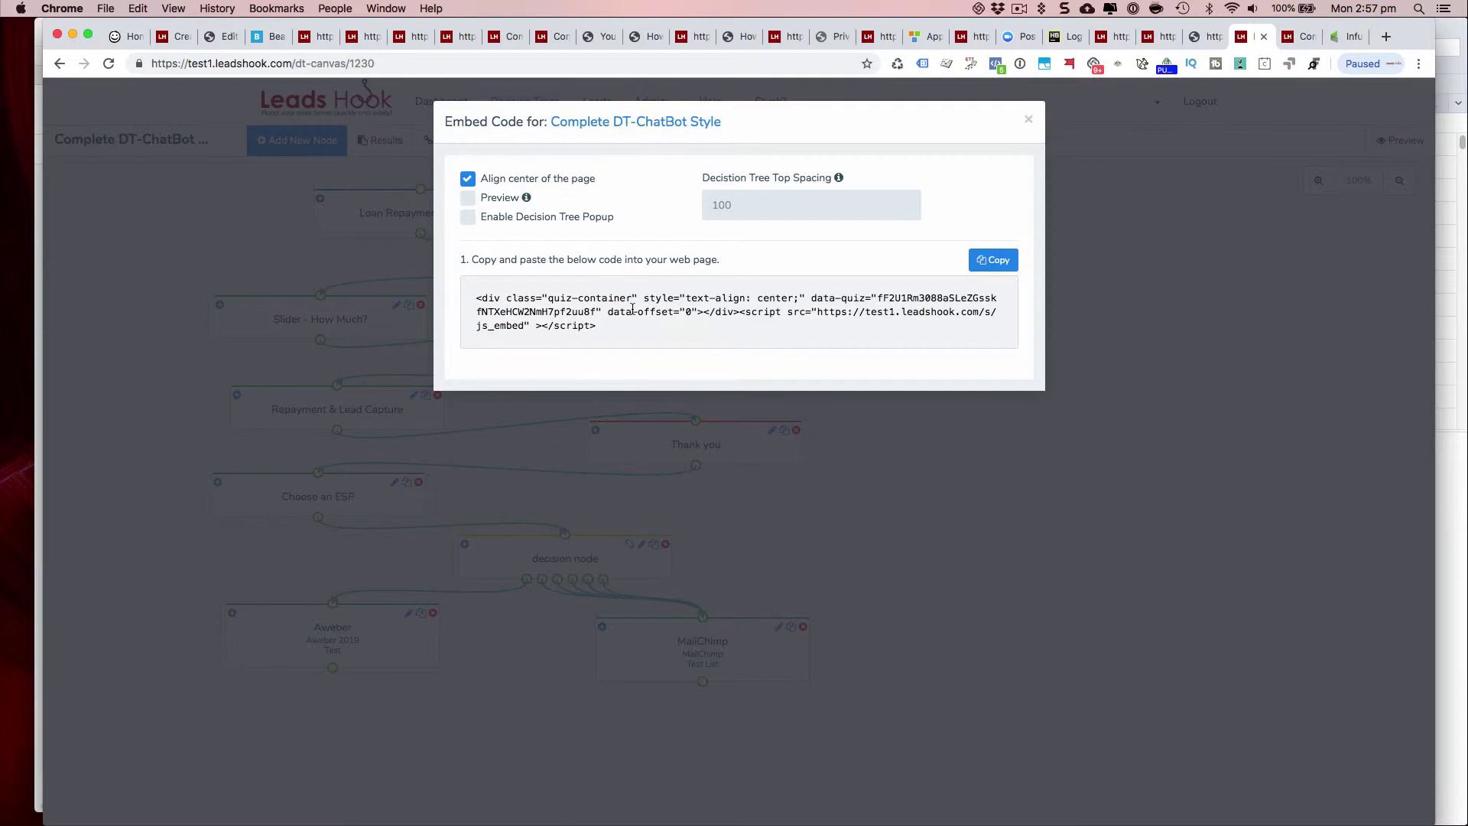
pyautogui.moveTo(602, 324); pyautogui.dragTo(478, 294)
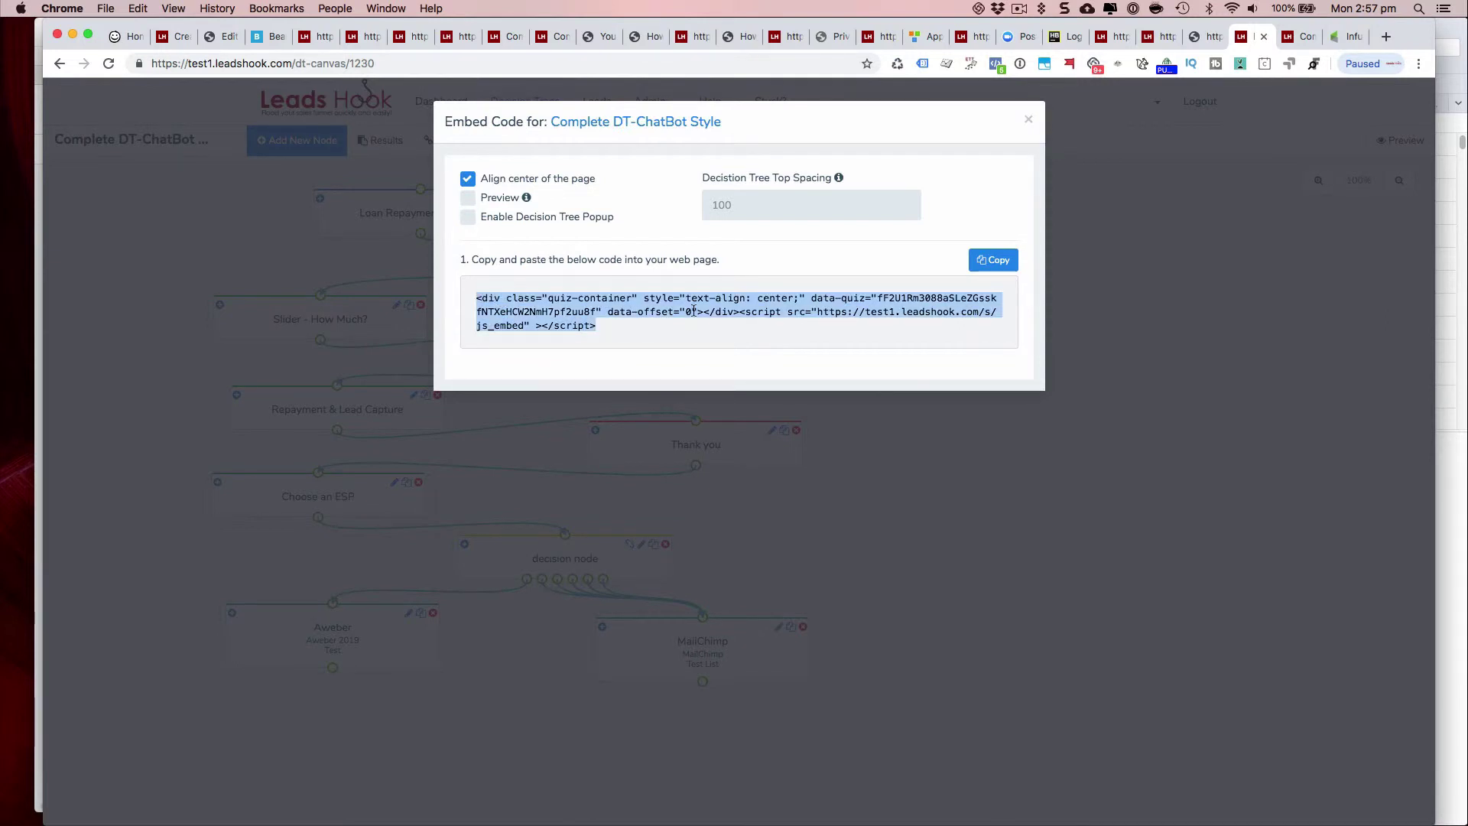
pyautogui.click(992, 260)
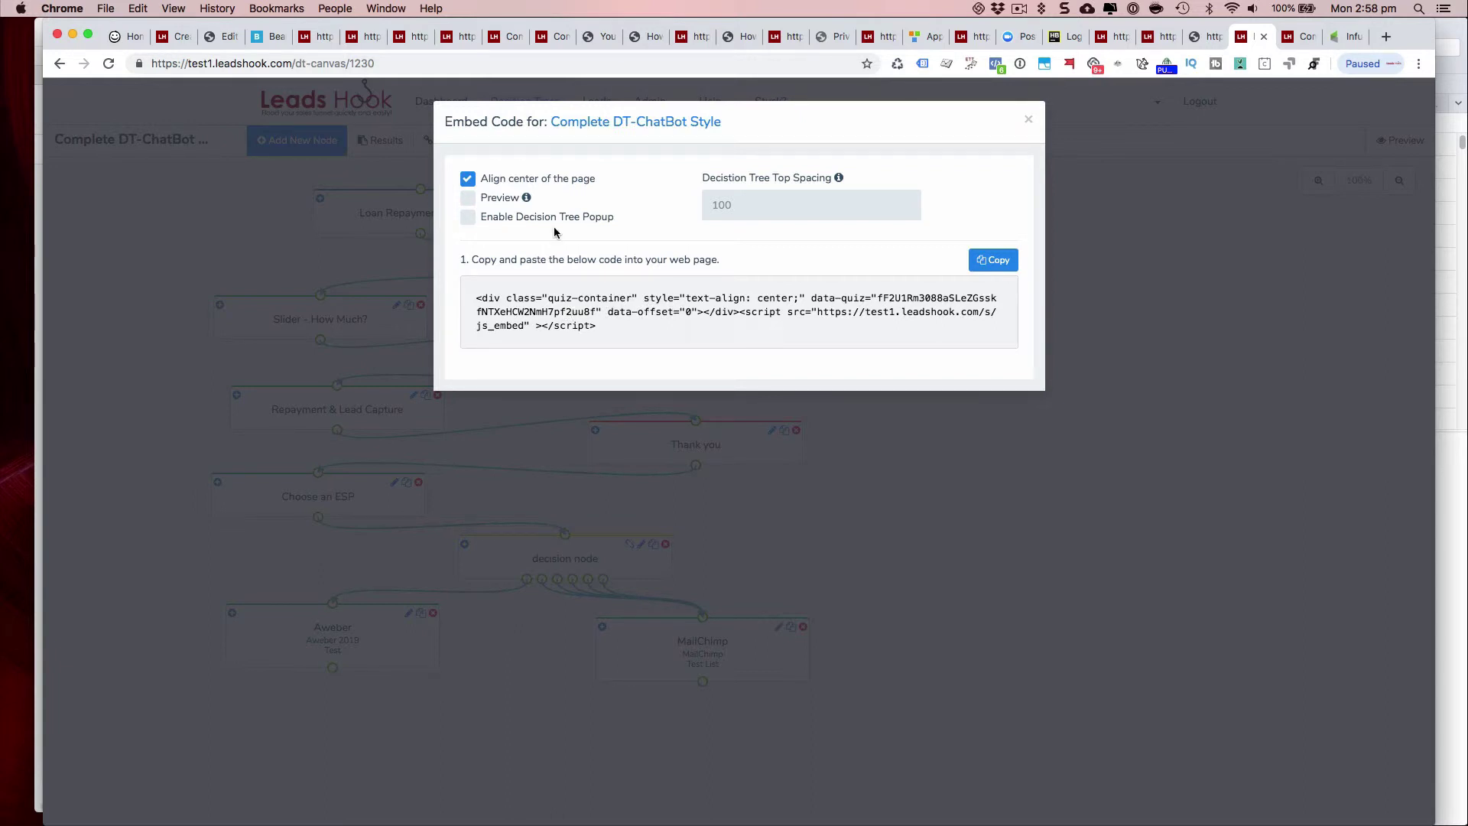
pyautogui.click(468, 198)
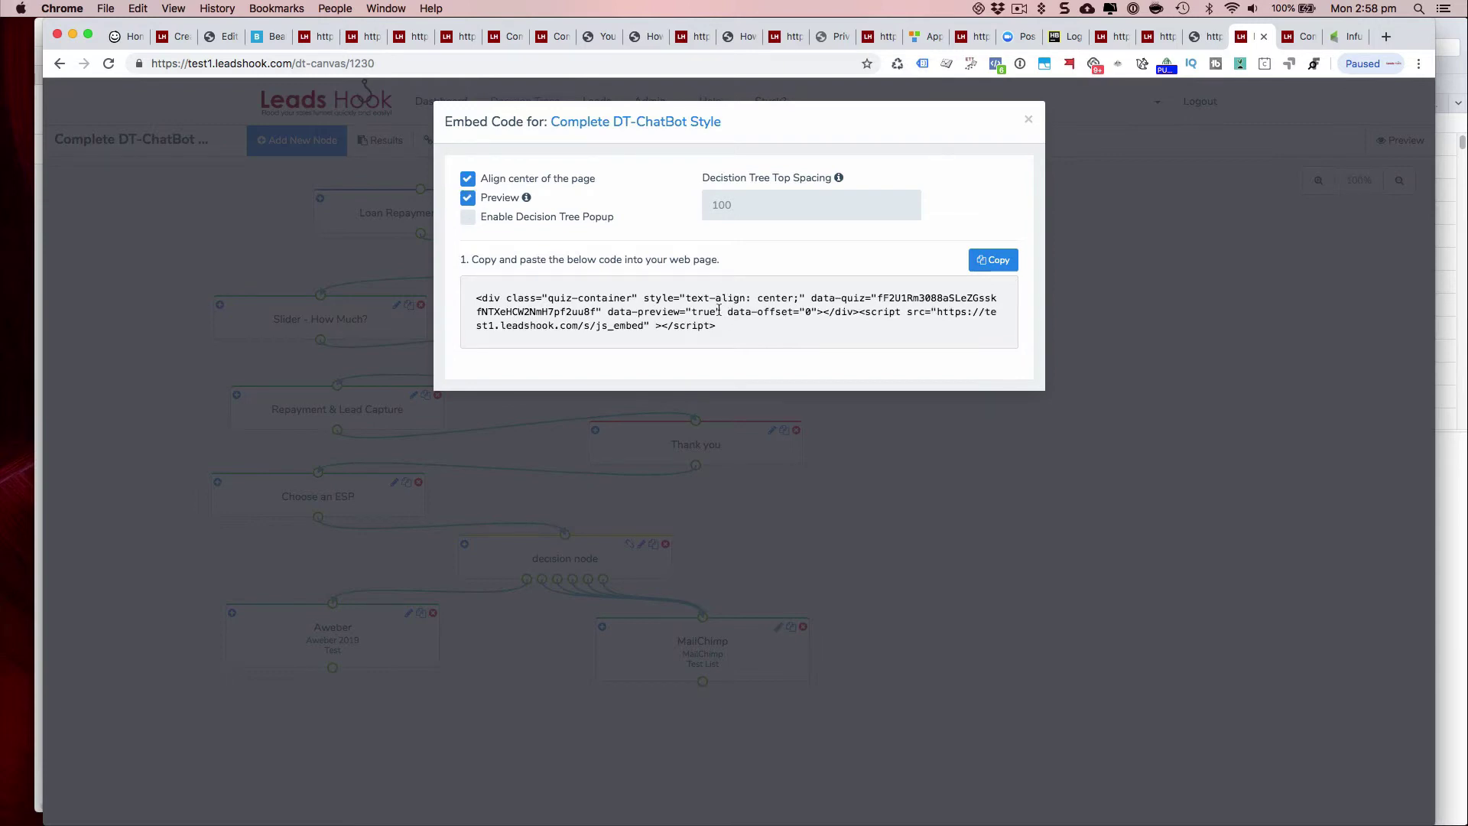
pyautogui.moveTo(721, 312); pyautogui.dragTo(608, 312)
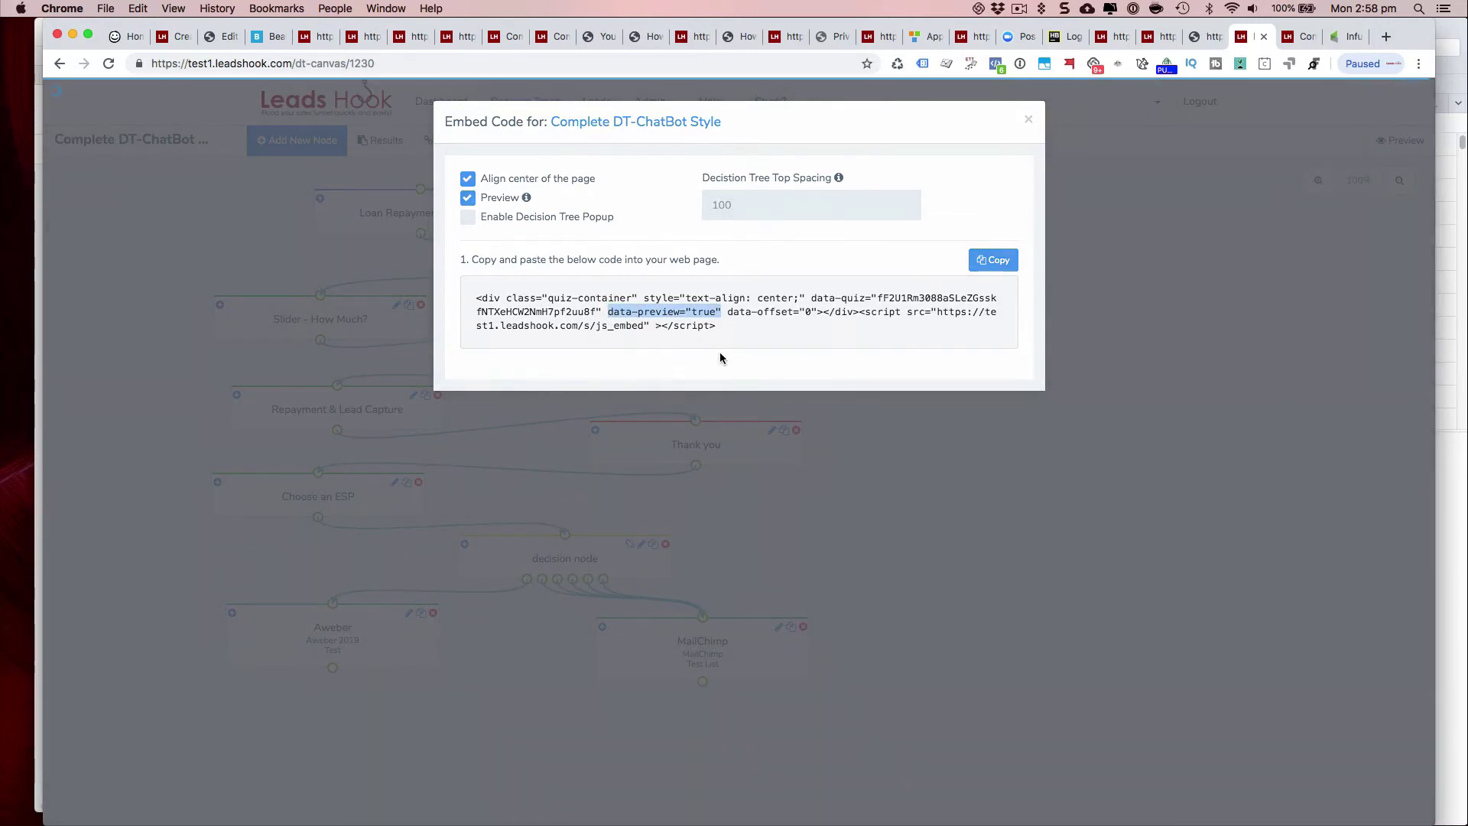
# Close the embed code, show the Direct Link, and toggle Preview off and back on
pyautogui.click(1028, 119)
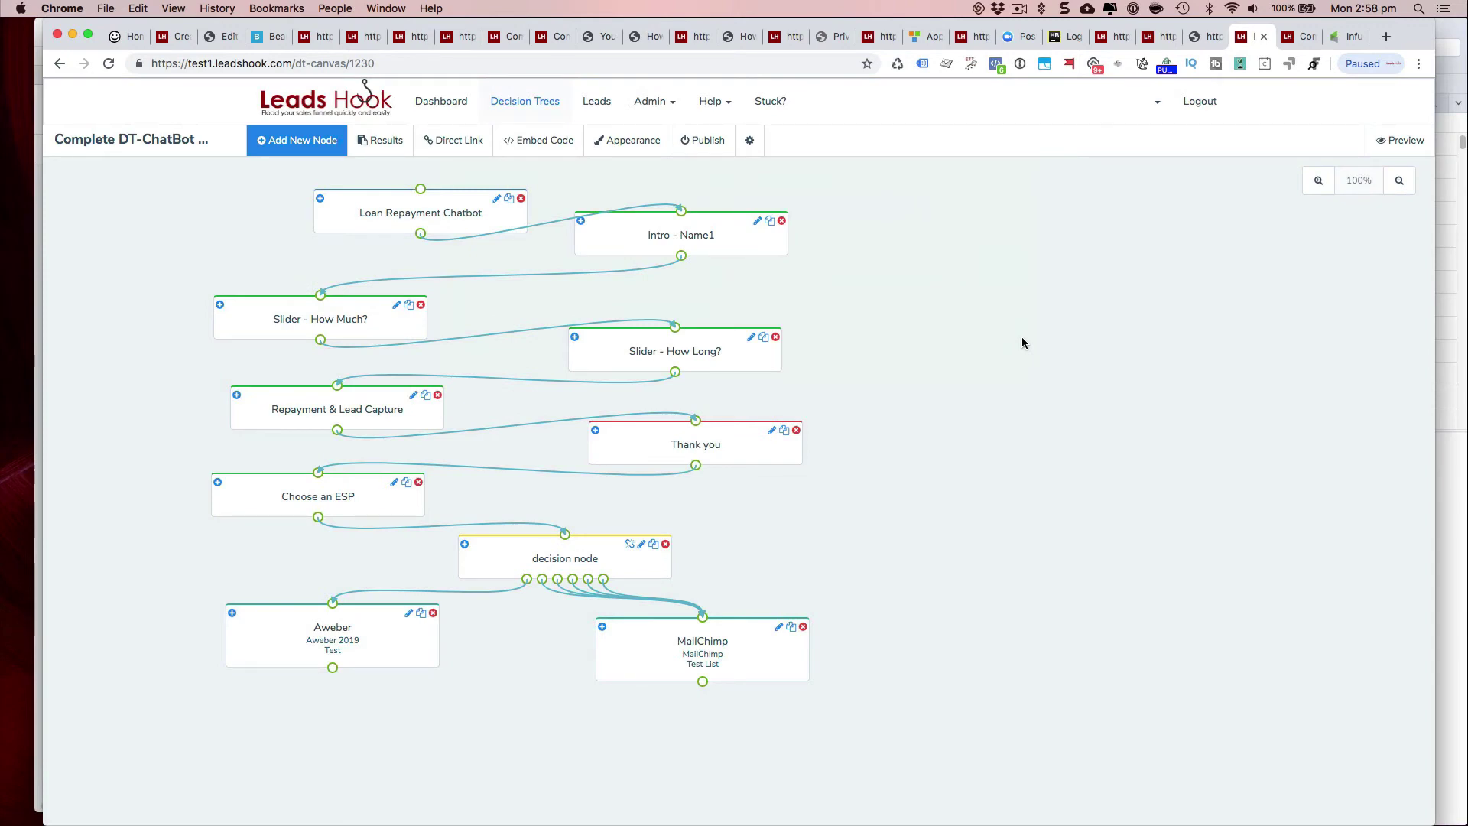
pyautogui.click(459, 142)
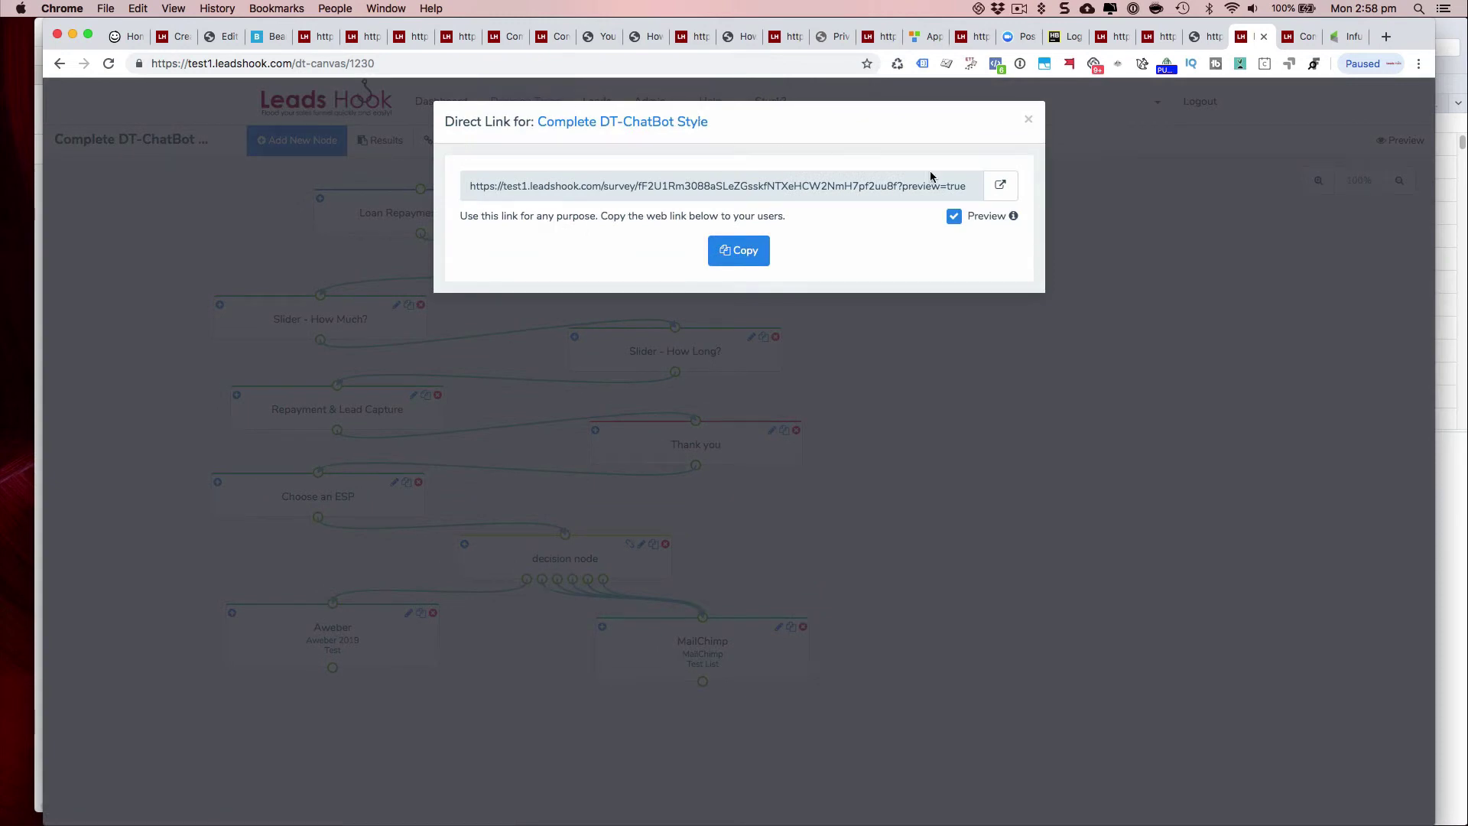
pyautogui.click(953, 217)
pyautogui.click(953, 216)
pyautogui.moveTo(899, 186); pyautogui.dragTo(970, 186)
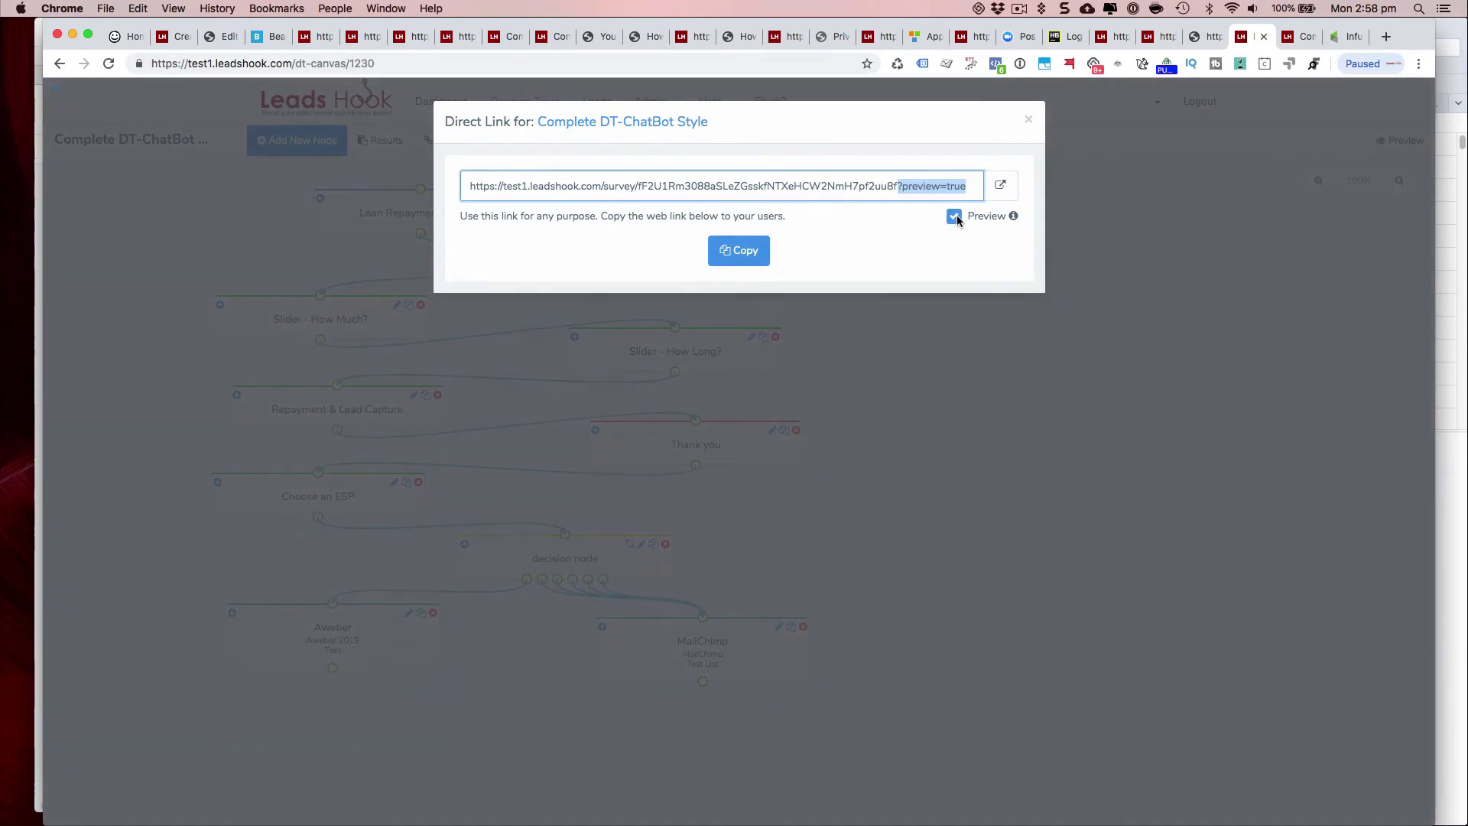
# Toggle Preview off and on twice more, highlighting ?preview=true in the link
pyautogui.click(955, 218)
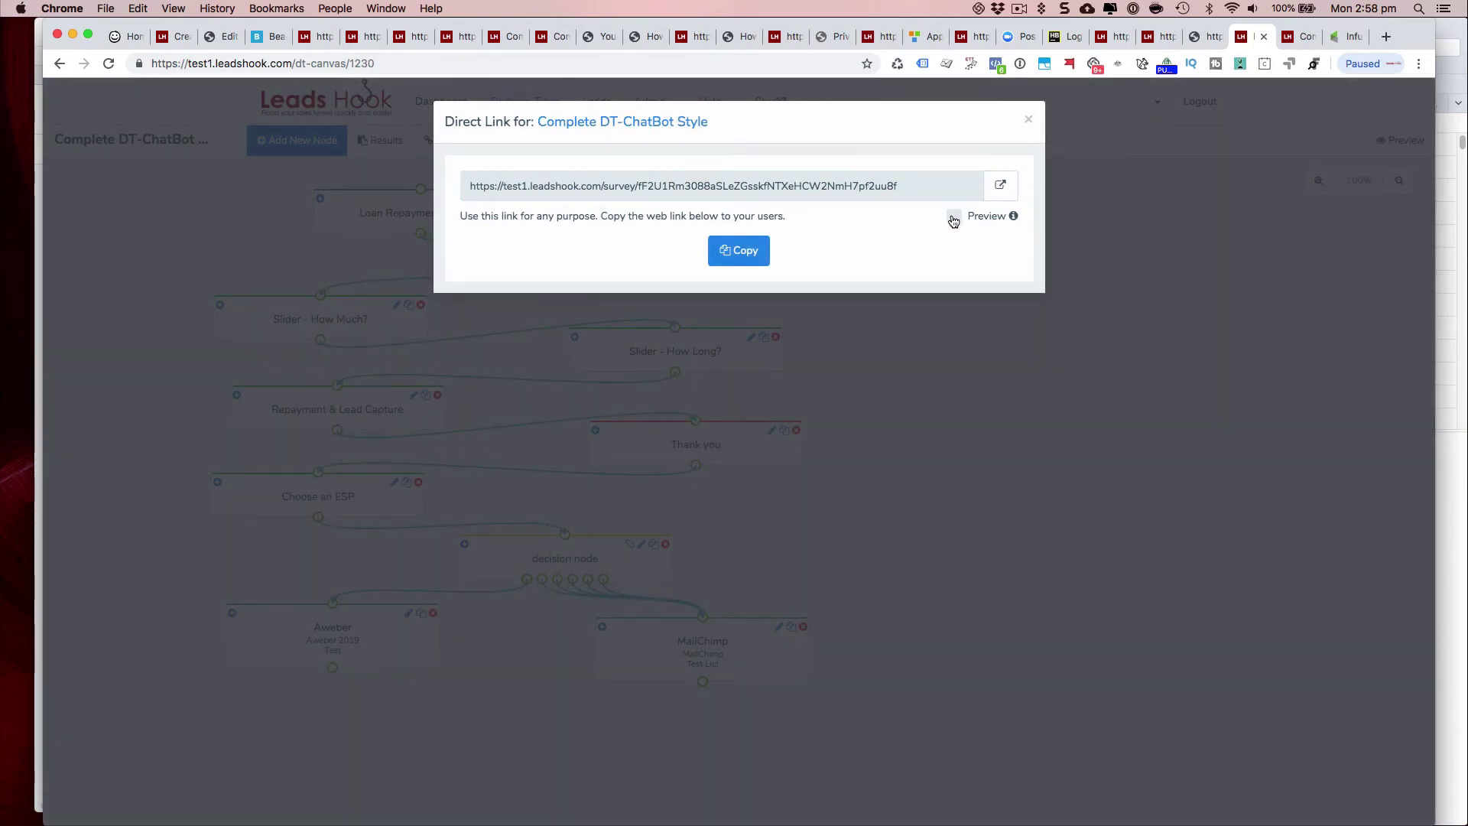
pyautogui.click(958, 220)
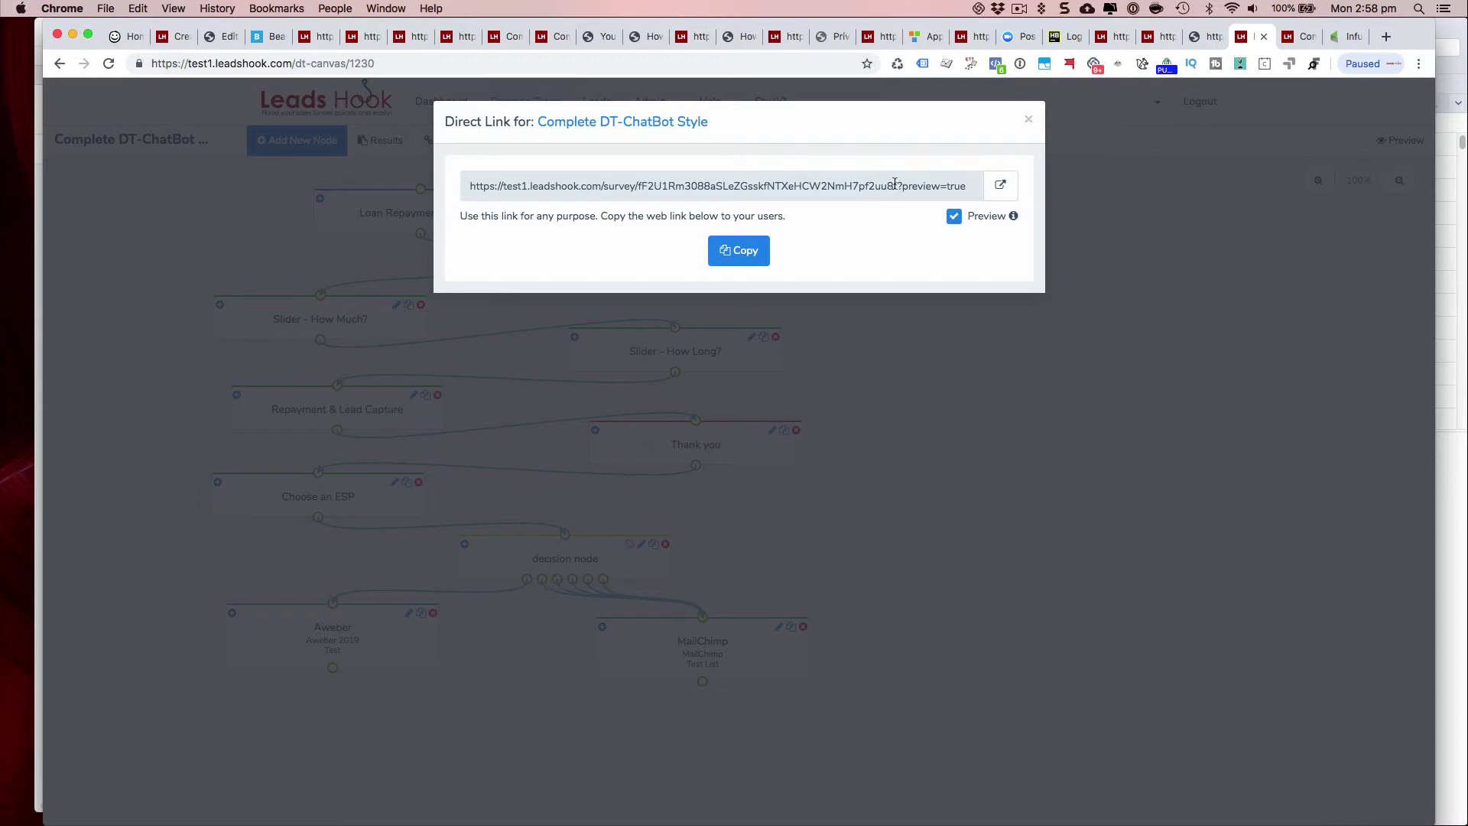
pyautogui.moveTo(896, 186); pyautogui.dragTo(973, 189)
pyautogui.click(952, 220)
pyautogui.click(955, 218)
# Select the full direct link, then highlight its ?preview=true ending
pyautogui.moveTo(964, 189); pyautogui.dragTo(476, 169)
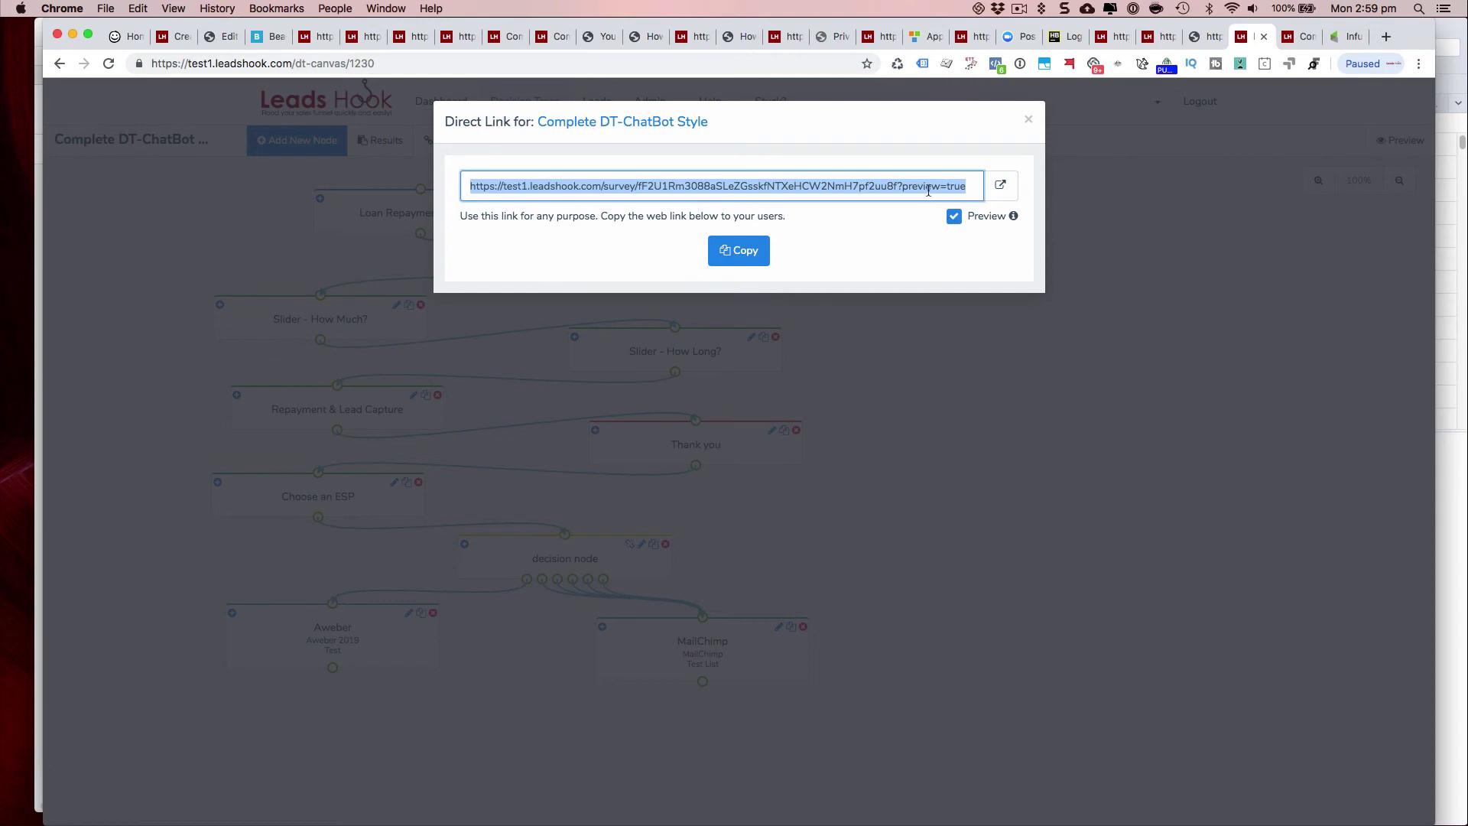
pyautogui.click(964, 193)
pyautogui.moveTo(964, 191); pyautogui.dragTo(899, 184)
pyautogui.click(900, 183)
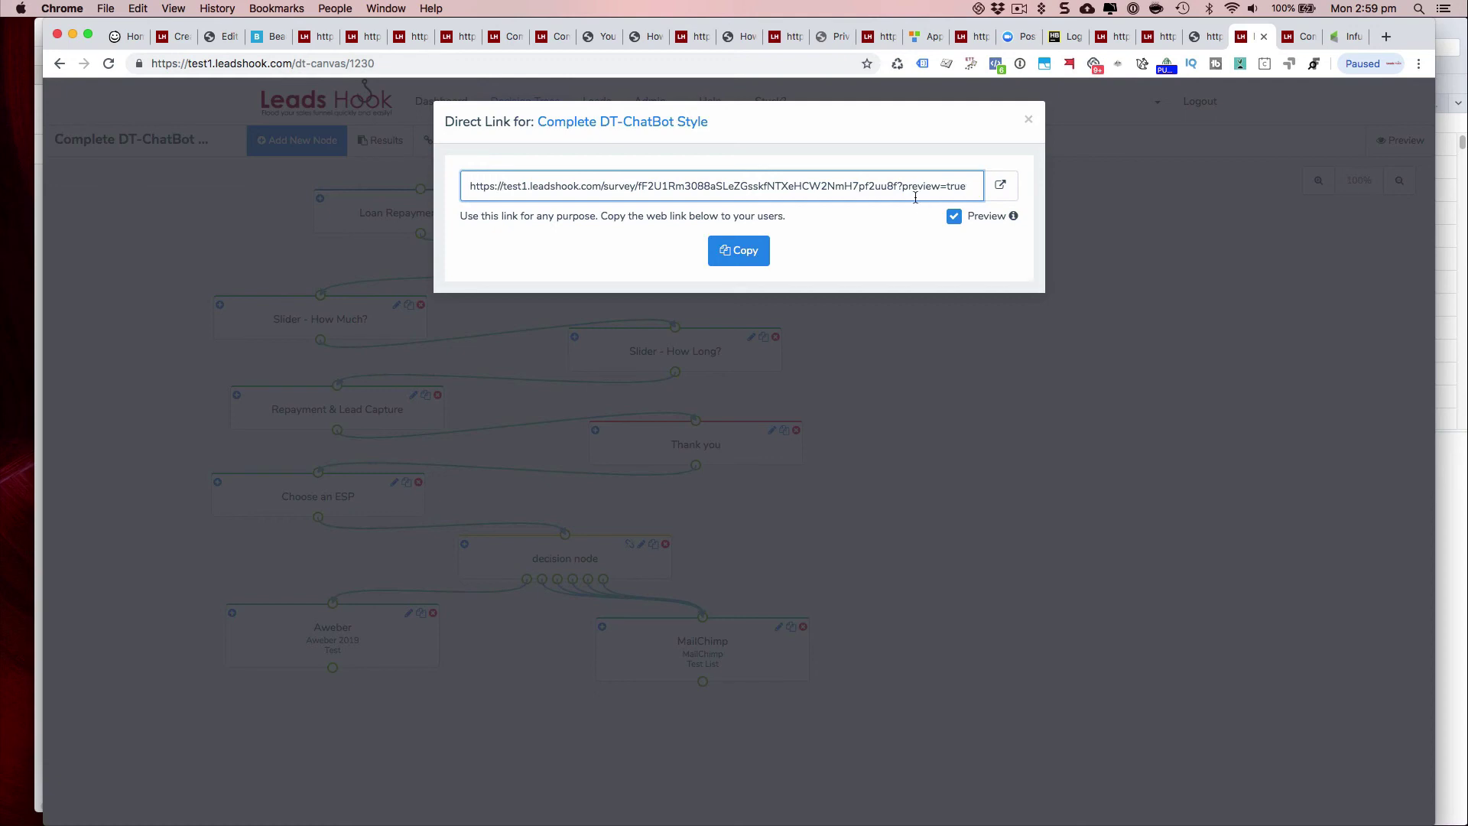
pyautogui.moveTo(898, 186); pyautogui.dragTo(968, 185)
# Close the Direct Link dialog and reopen the tree's Embed Code
pyautogui.click(1028, 120)
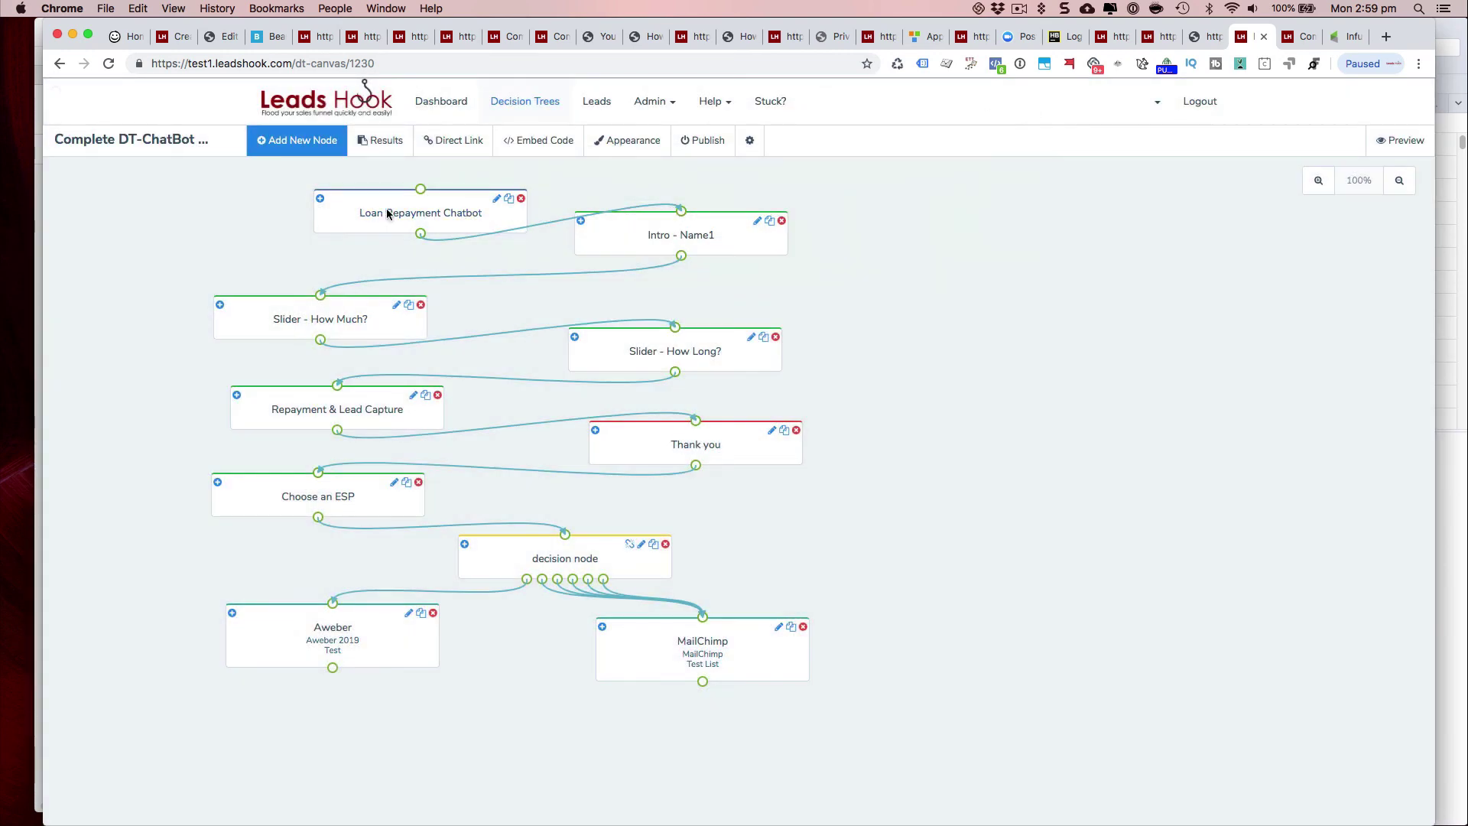
pyautogui.click(549, 141)
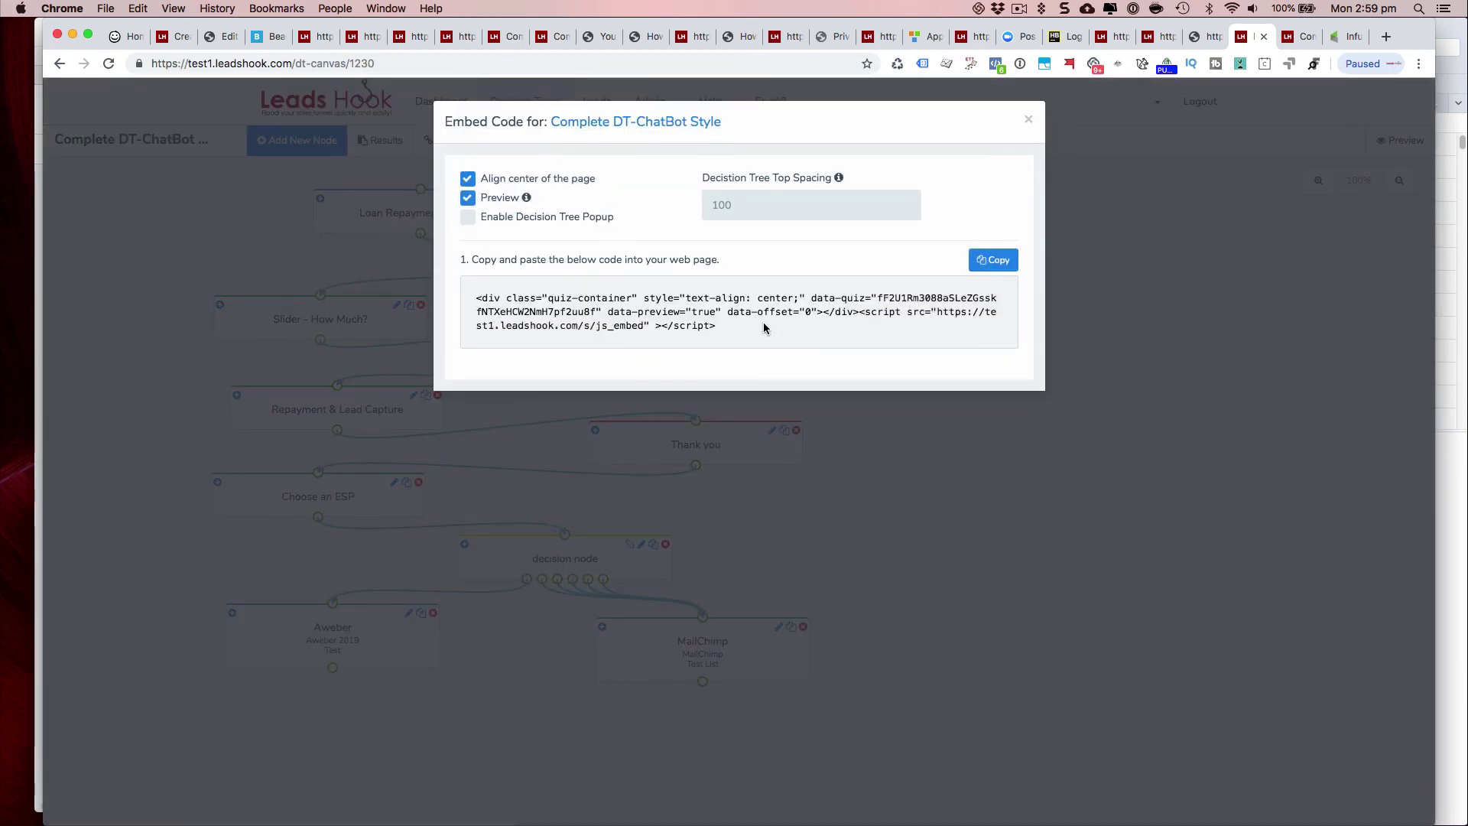